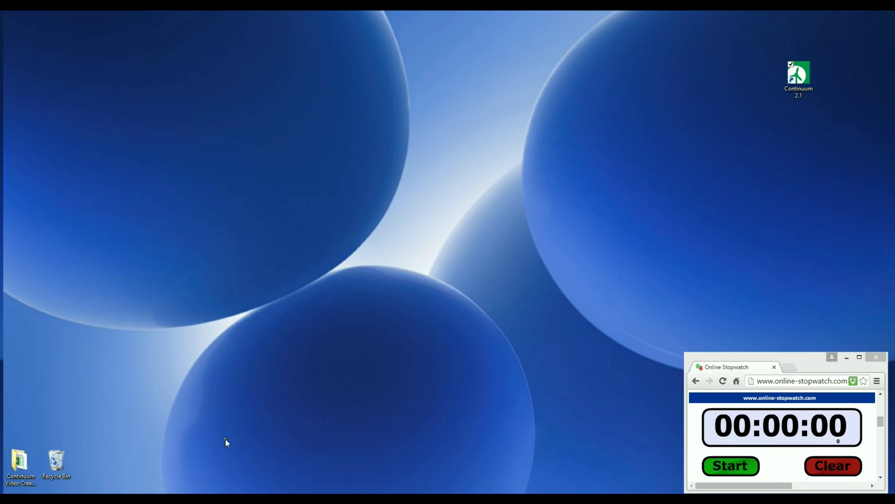
# Start the online stopwatch, then launch Continuum 2.1 and move its window clear of the stopwatch.
pyautogui.click(732, 464)
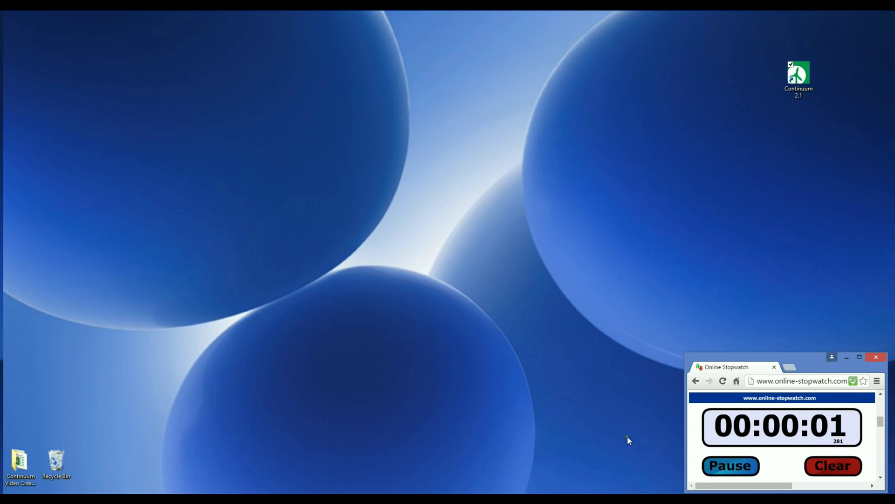
pyautogui.doubleClick(805, 73)
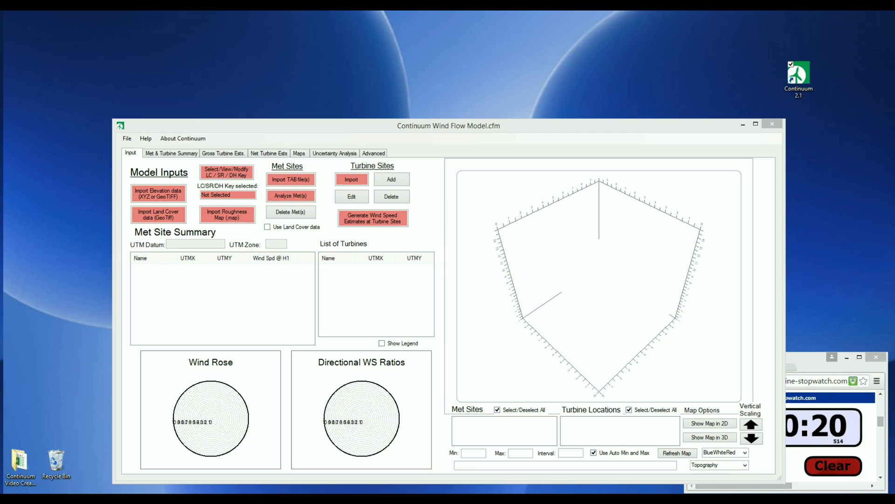
pyautogui.moveTo(363, 126); pyautogui.dragTo(316, 56)
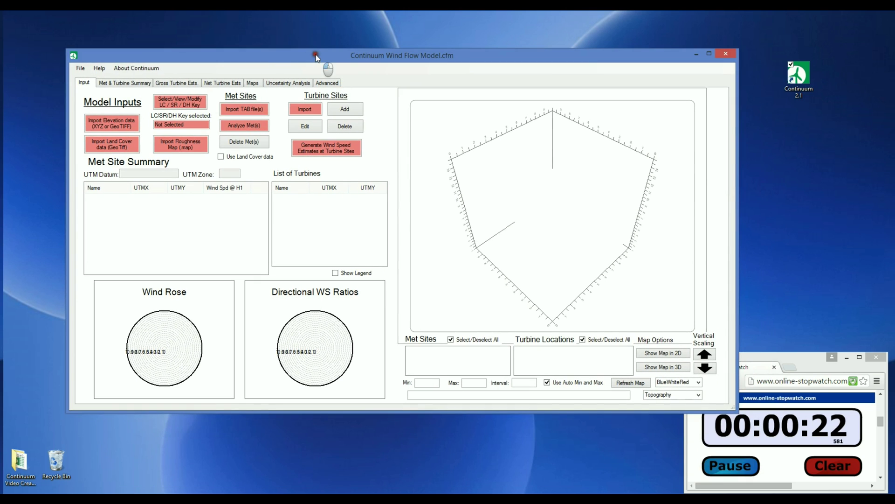
# Save the new wind flow model as "Continuum Demo 1" in the Input files folder.
pyautogui.click(80, 67)
pyautogui.click(88, 108)
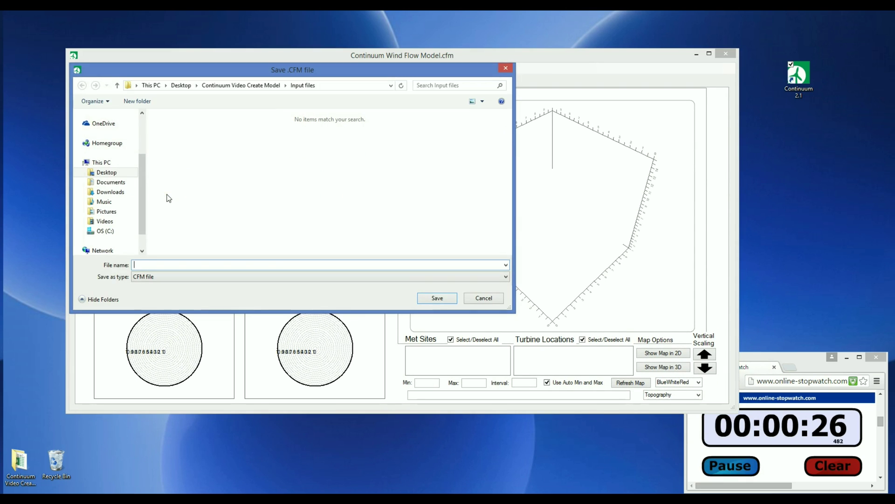
pyautogui.write('Continuum Demo 1')
pyautogui.click(442, 299)
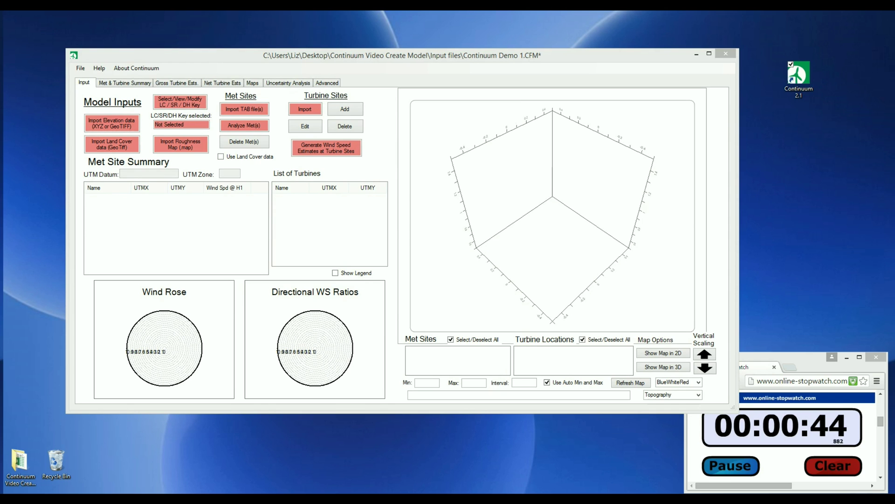
# Start the elevation data import with the Digital Elevation data GeoTIFF from the Input files folder.
pyautogui.moveTo(230, 55); pyautogui.dragTo(189, 42)
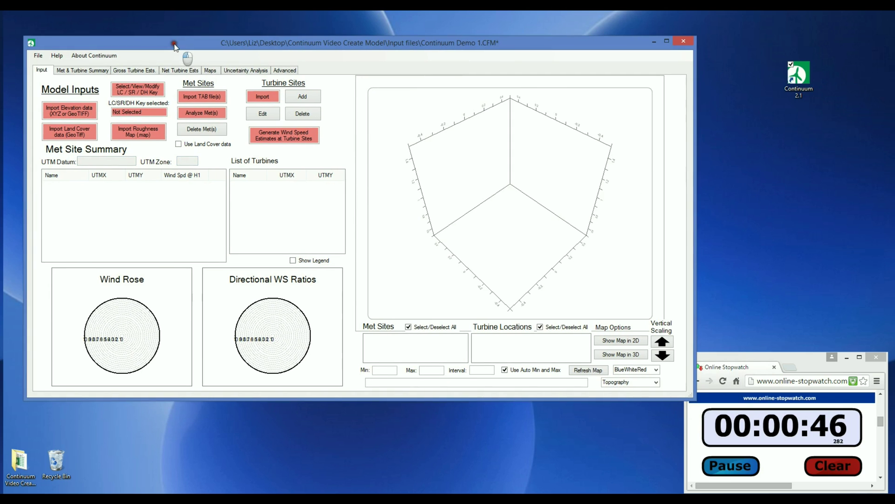
pyautogui.click(70, 110)
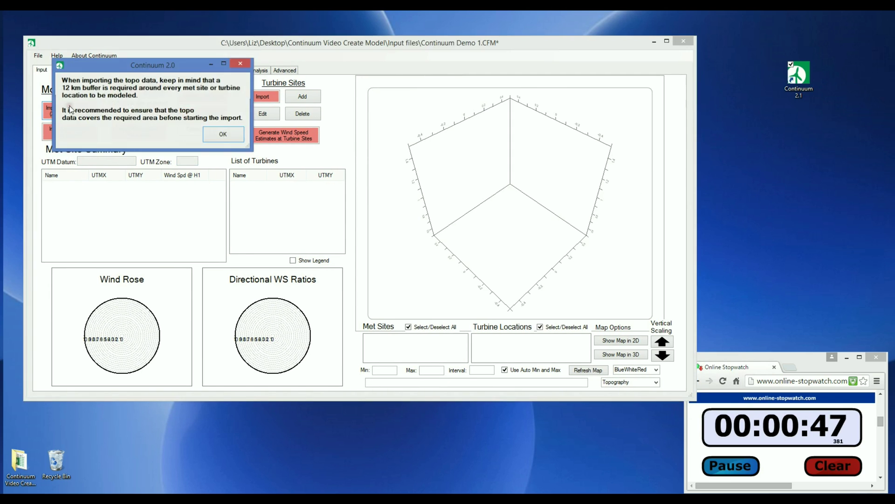
pyautogui.click(220, 140)
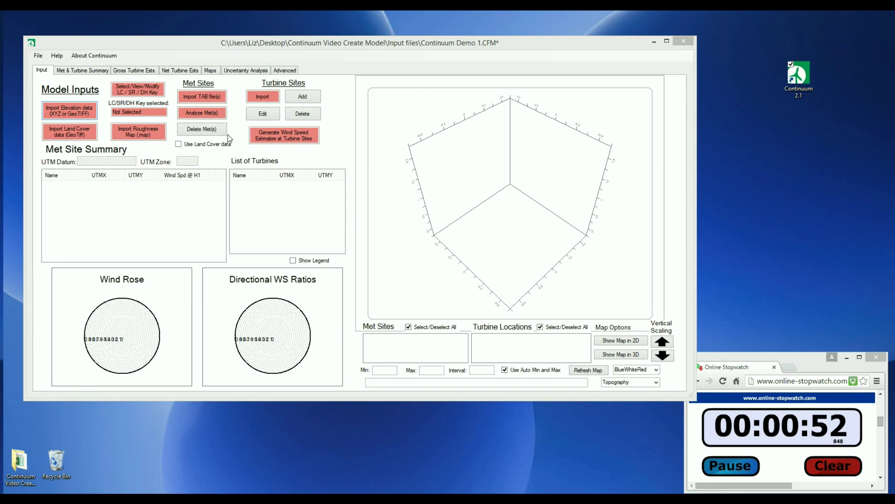
pyautogui.click(147, 133)
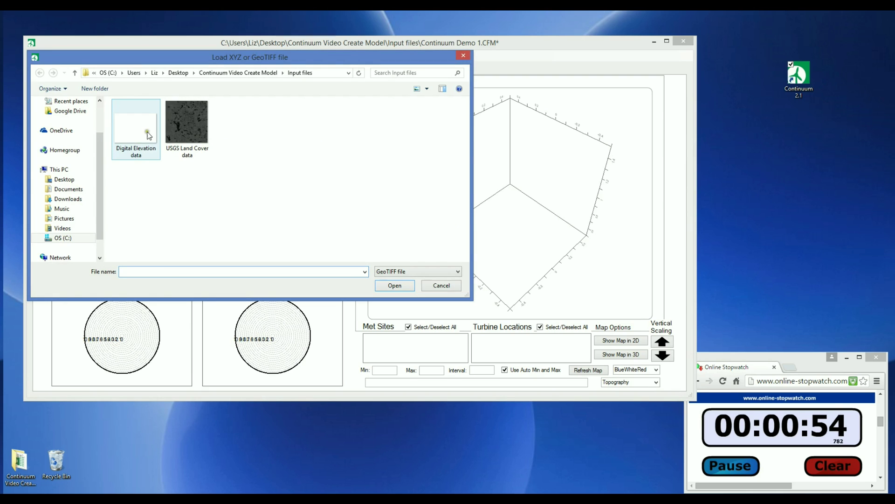
pyautogui.click(401, 287)
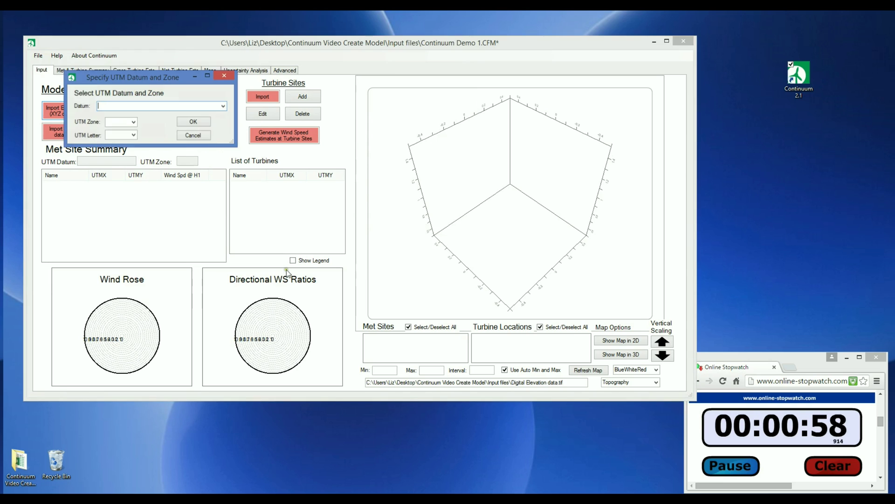
# Specify the NAD83/WGS84 (Global) datum with UTM zone 14 and letter S, and run the topography import.
pyautogui.write('nAD27/')
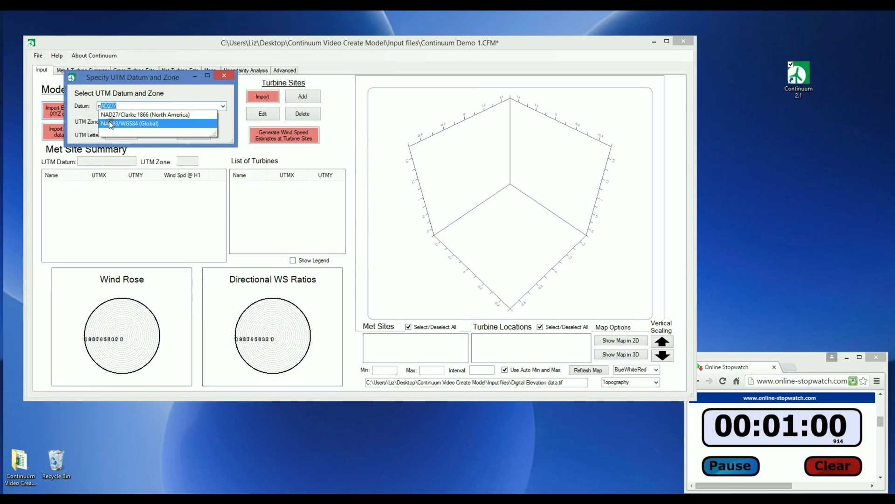
pyautogui.click(113, 124)
pyautogui.click(111, 133)
pyautogui.write('S')
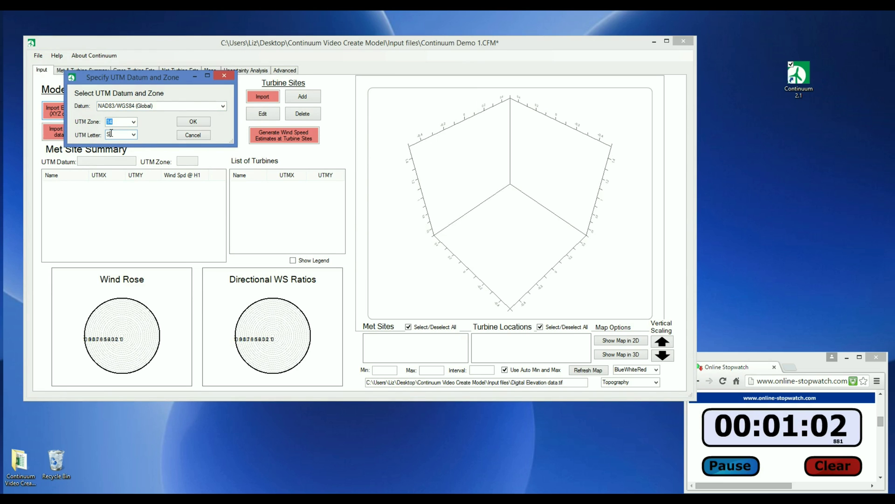
pyautogui.click(192, 122)
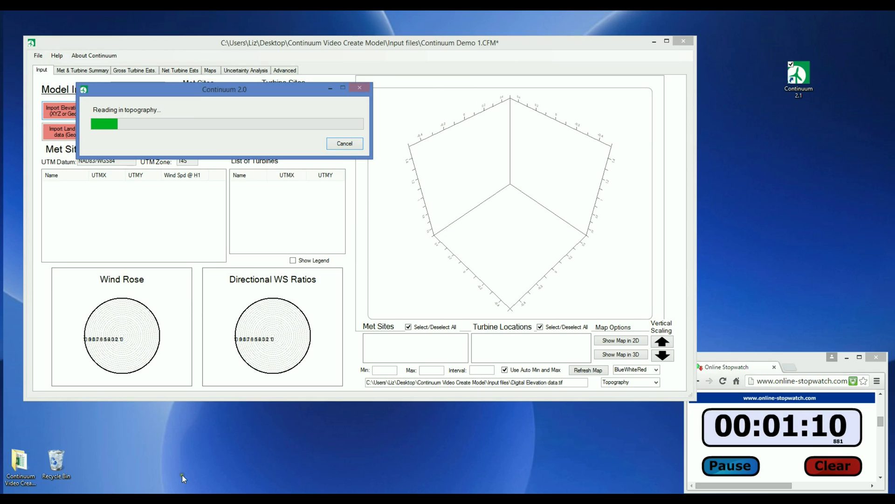
pyautogui.click(184, 447)
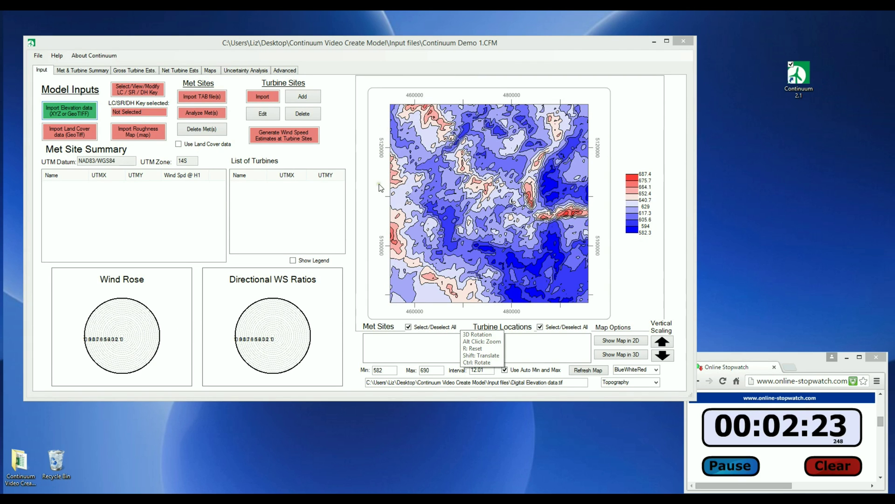
# Review the land cover key table and choose US NLCD as the model's land cover key.
pyautogui.click(135, 90)
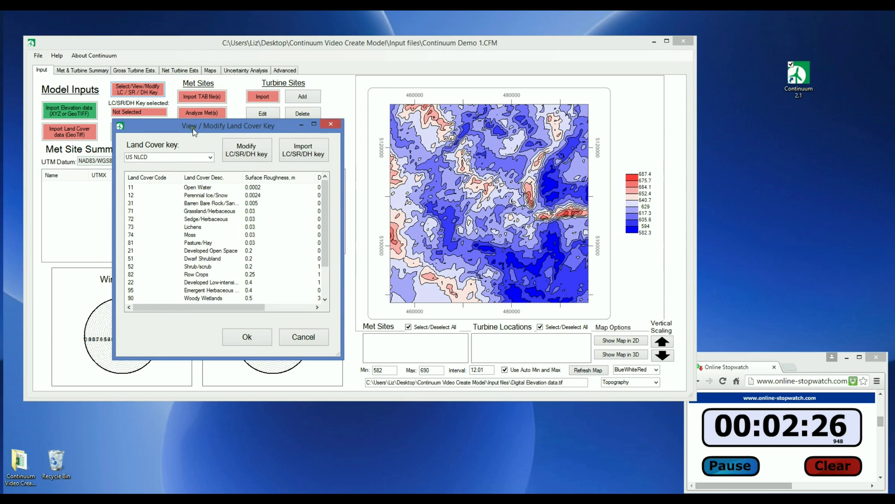
pyautogui.moveTo(193, 125); pyautogui.dragTo(215, 107)
pyautogui.click(173, 202)
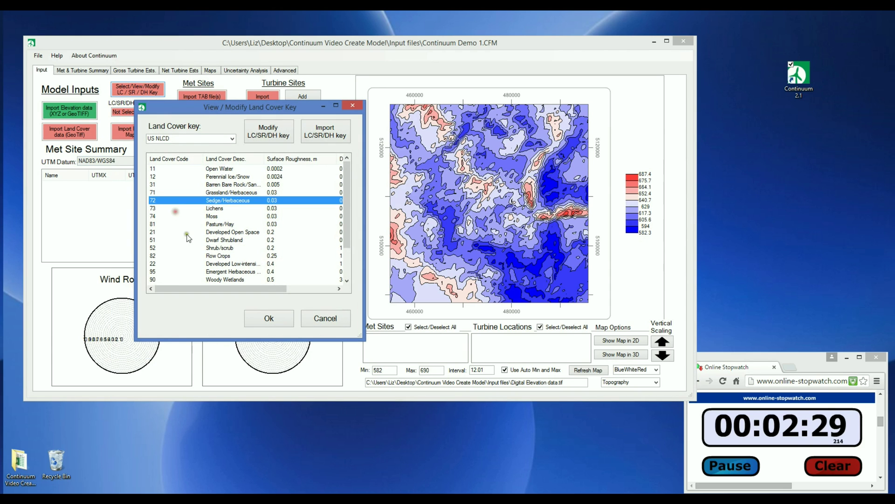
pyautogui.moveTo(183, 288)
pyautogui.mouseDown()
pyautogui.moveTo(254, 298)
pyautogui.moveTo(171, 289)
pyautogui.mouseUp()
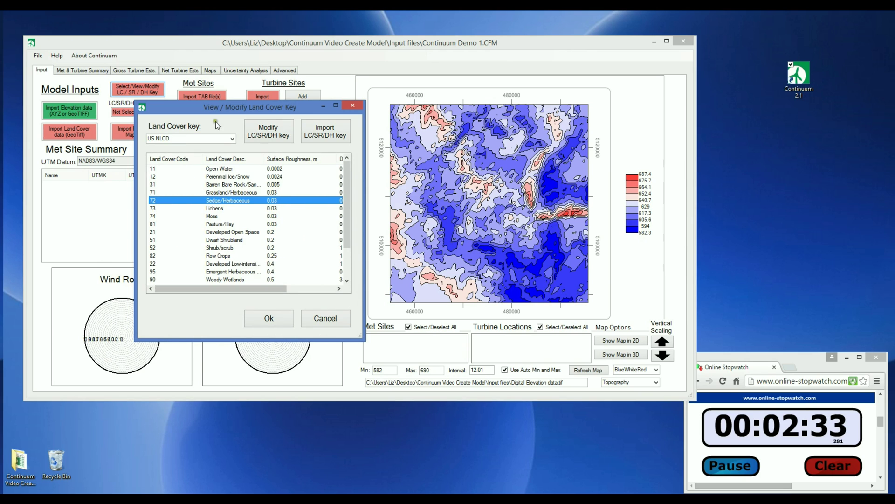
pyautogui.click(232, 138)
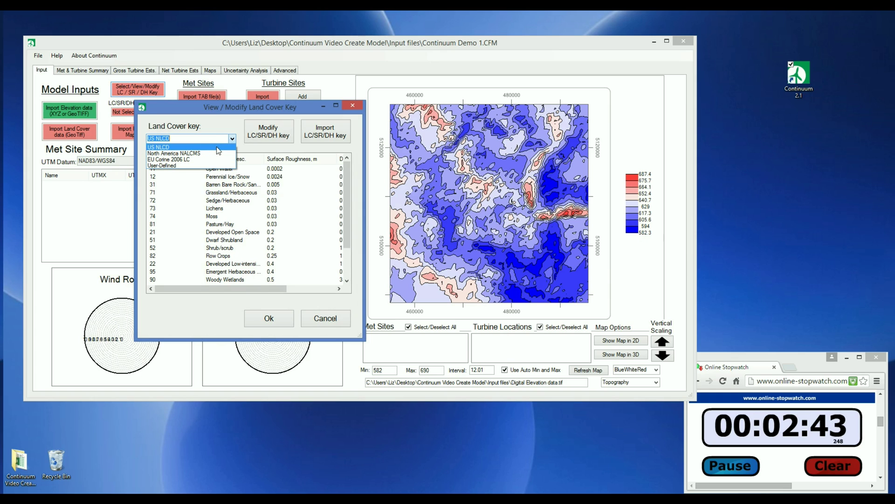
pyautogui.click(217, 147)
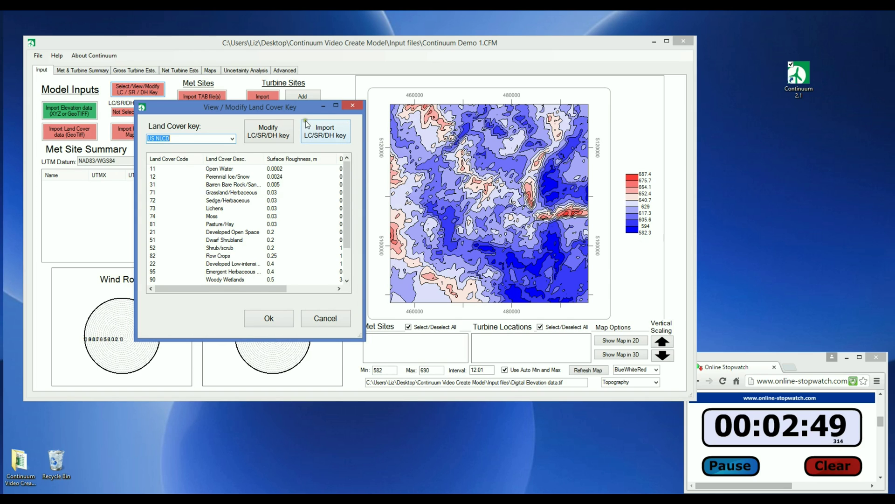
pyautogui.click(269, 318)
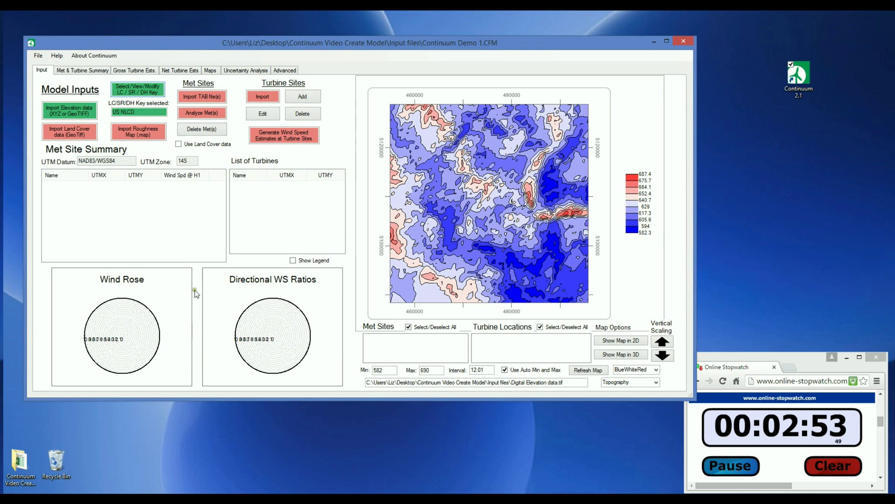
# Import the USGS Land Cover data GeoTIFF and keep Topography as the displayed map.
pyautogui.click(80, 136)
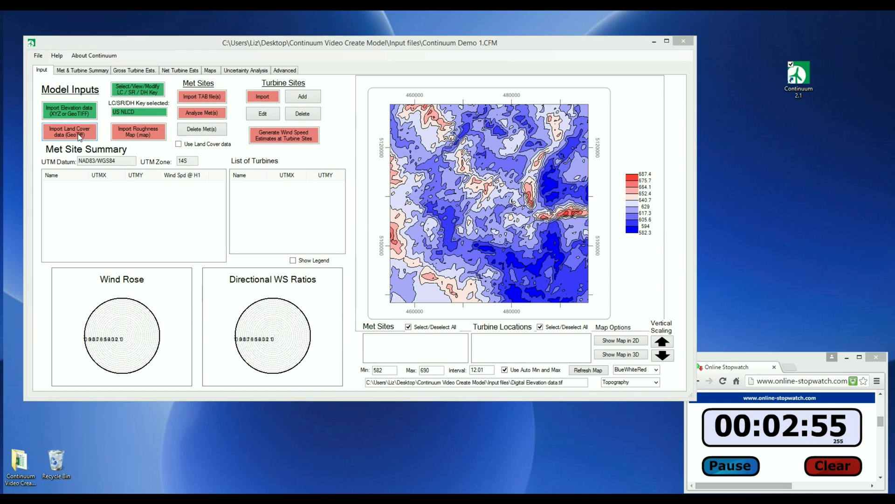
pyautogui.click(187, 150)
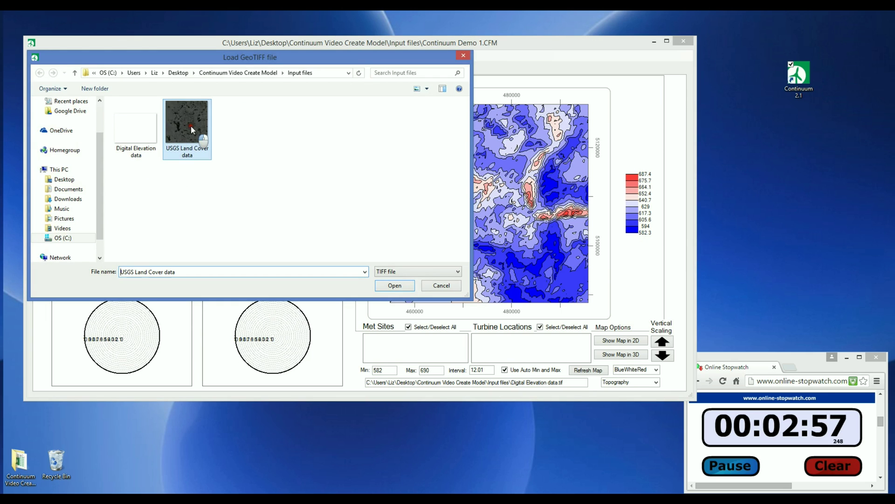
pyautogui.click(394, 285)
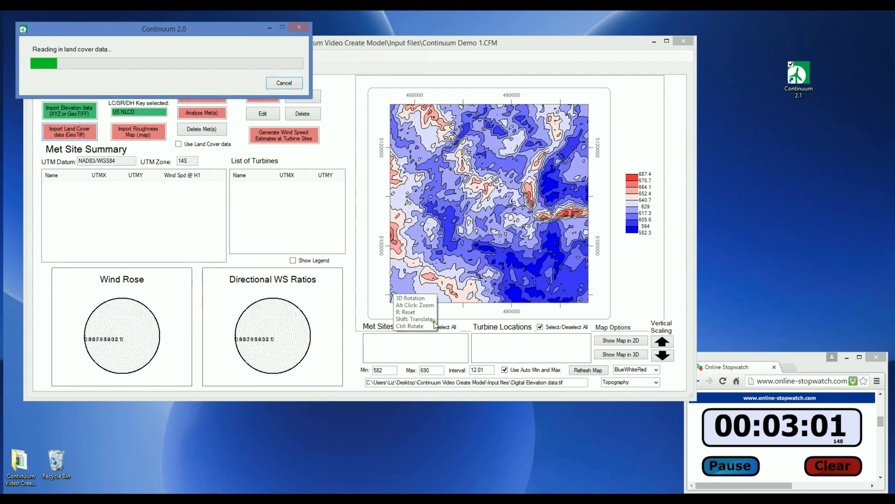
pyautogui.click(657, 383)
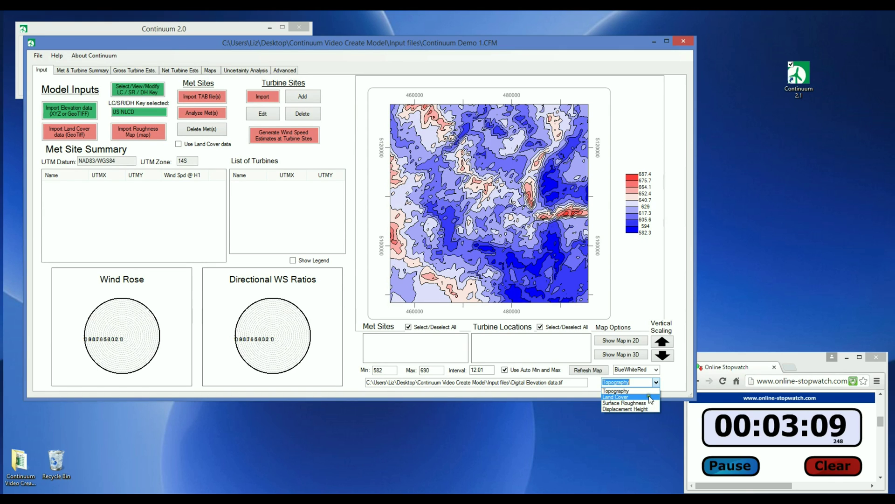
pyautogui.click(648, 390)
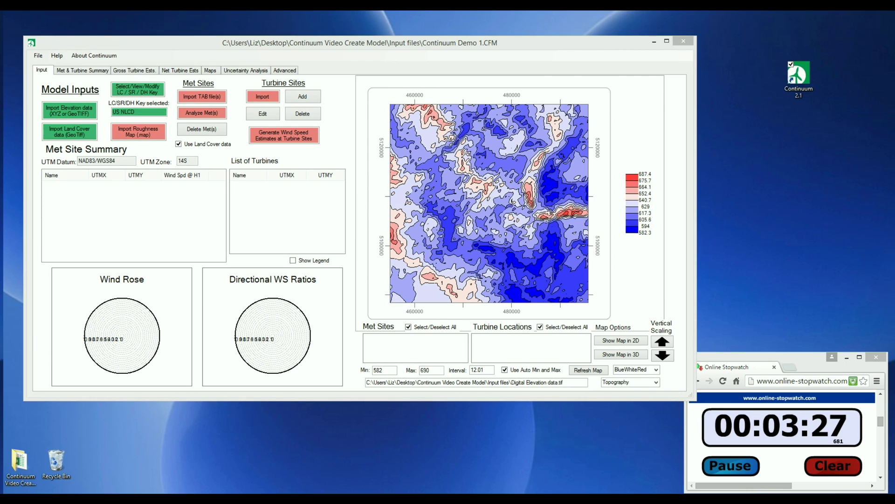
# Import the five met site TAB files, Met 1 through Met 5, into the model.
pyautogui.click(201, 97)
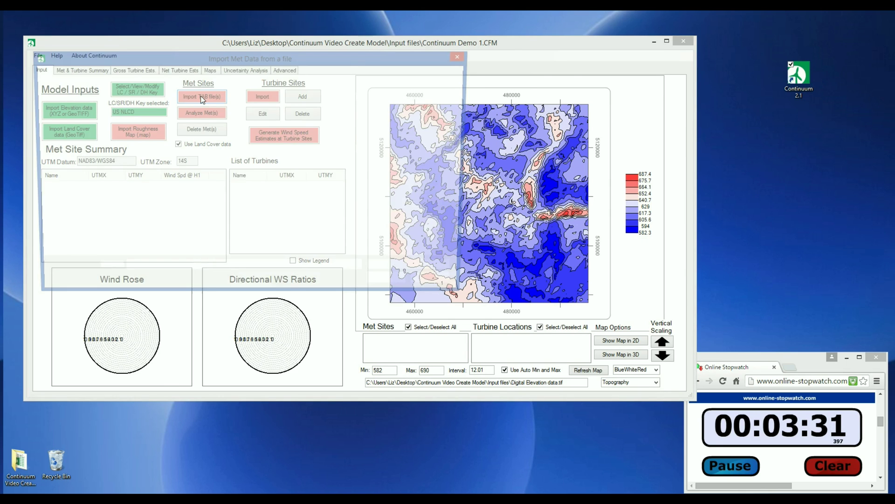
pyautogui.click(135, 135)
pyautogui.keyDown('shift'); pyautogui.click(341, 124); pyautogui.keyUp('shift')
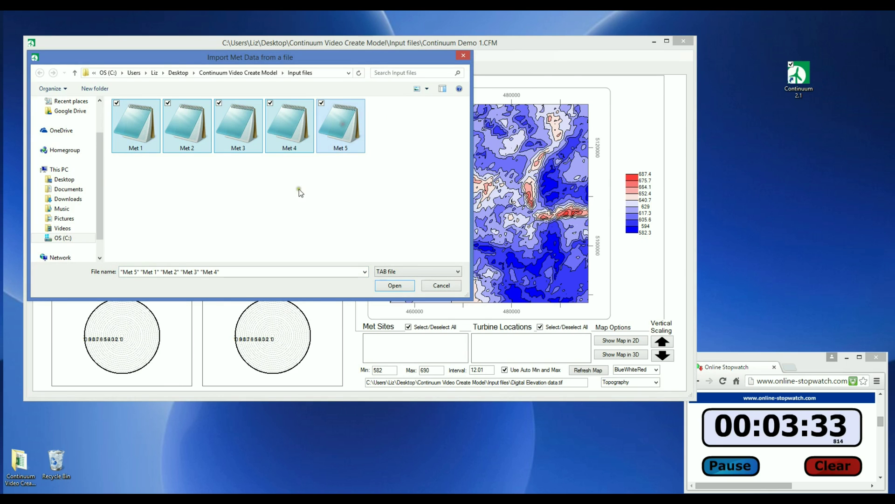
pyautogui.click(394, 285)
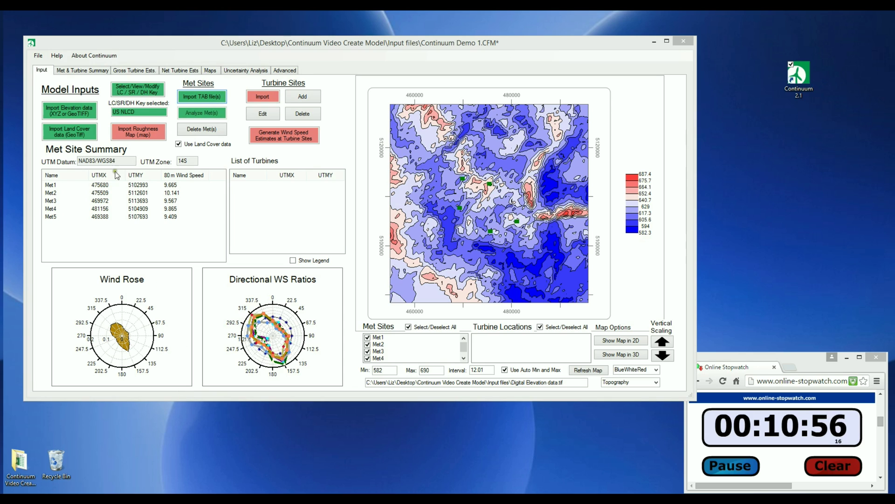
# Run the Round Robin uncertainty analysis with a minimum of 4 mets.
pyautogui.click(246, 70)
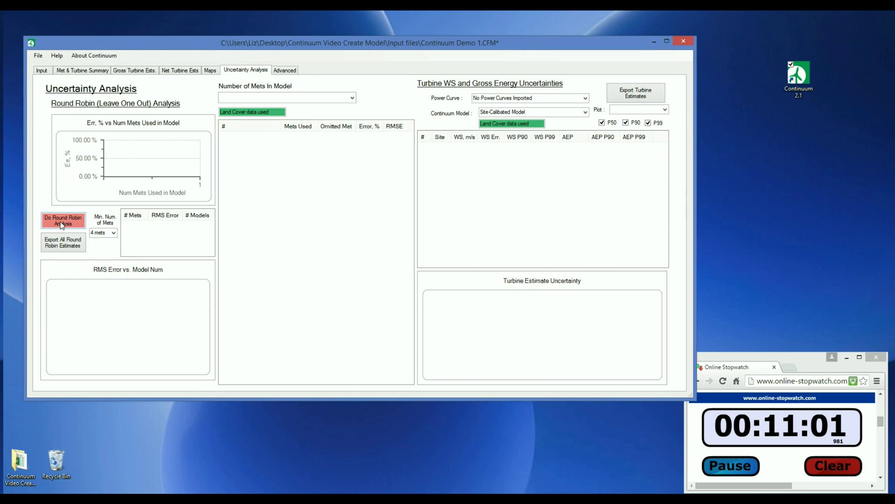
pyautogui.click(62, 224)
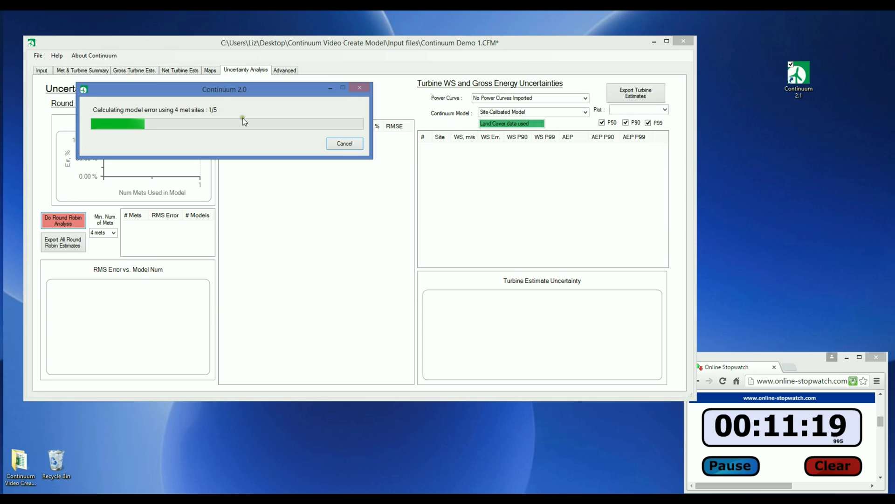
pyautogui.moveTo(246, 92); pyautogui.dragTo(243, 114)
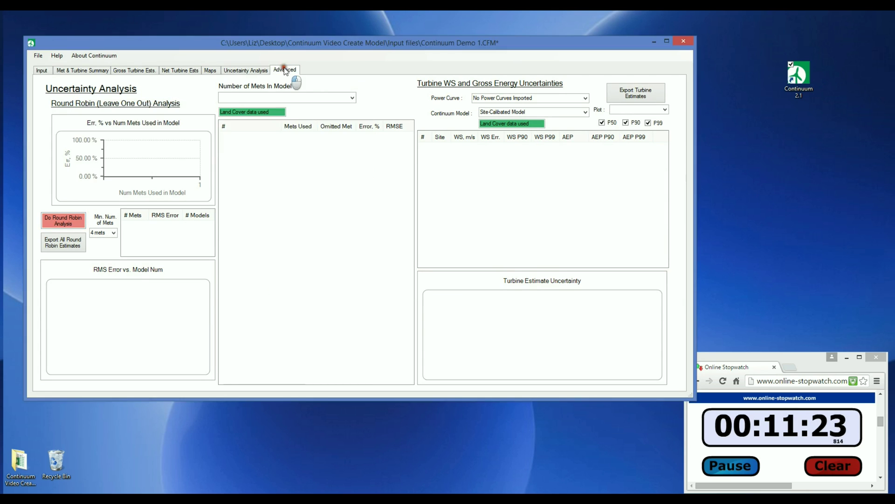
# Examine the site-calibrated model's met cross-prediction errors in the advanced analysis.
pyautogui.click(286, 70)
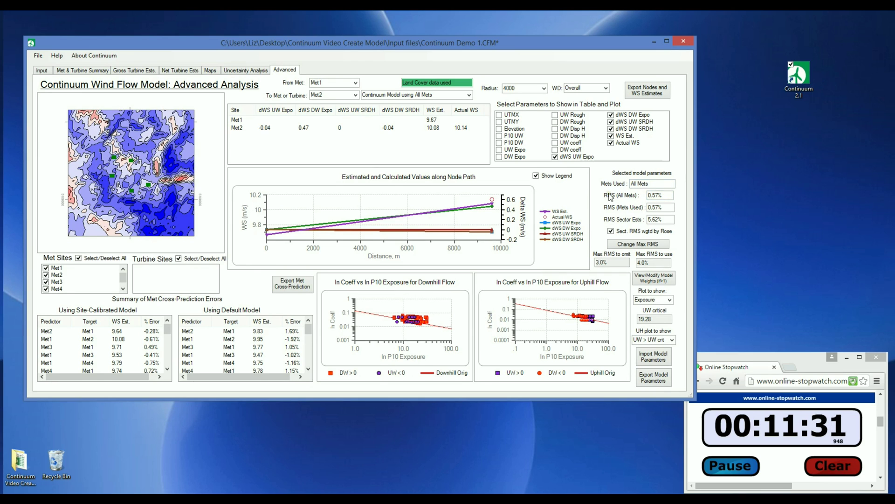
pyautogui.click(101, 346)
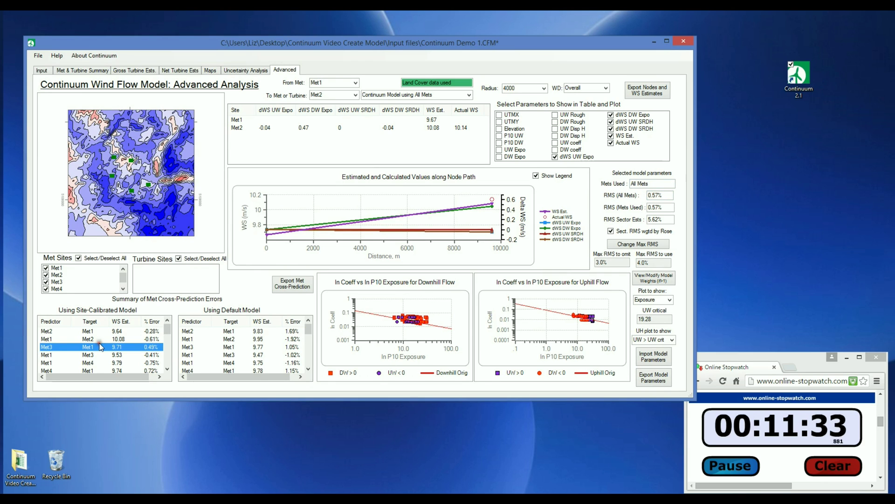
pyautogui.scroll(-3, 114, 353)
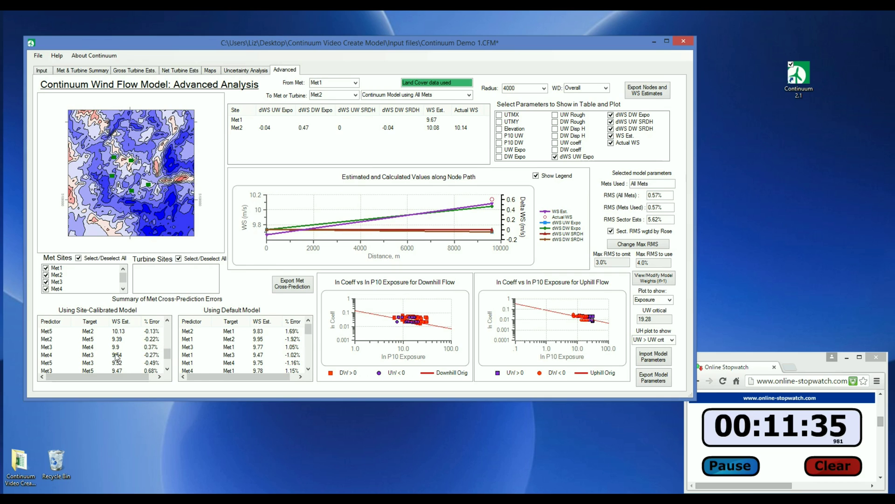
pyautogui.click(117, 356)
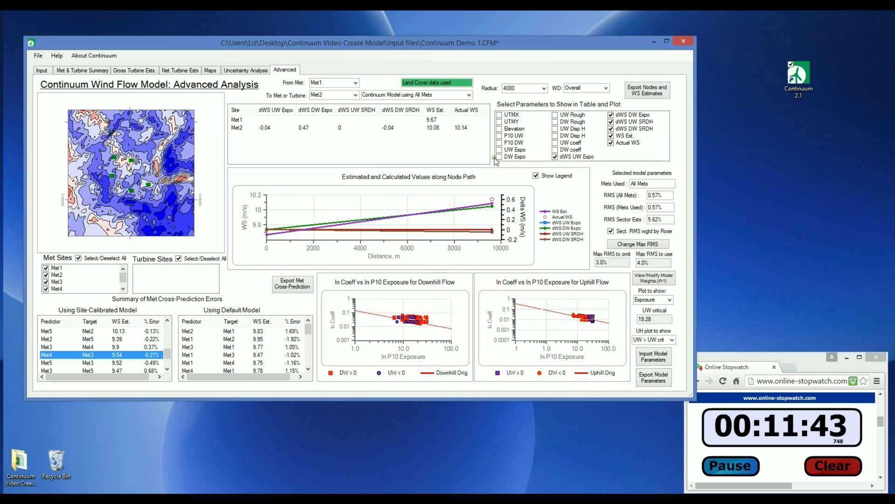
# Keep the advanced analysis radius at 4000 and record 0.57% as its met cross-prediction RMS error in the Excel results sheet.
pyautogui.click(544, 89)
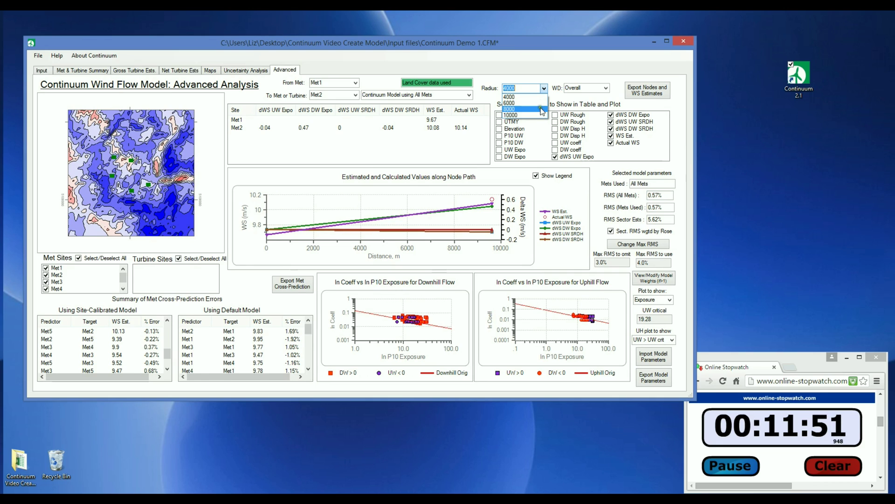
pyautogui.click(532, 97)
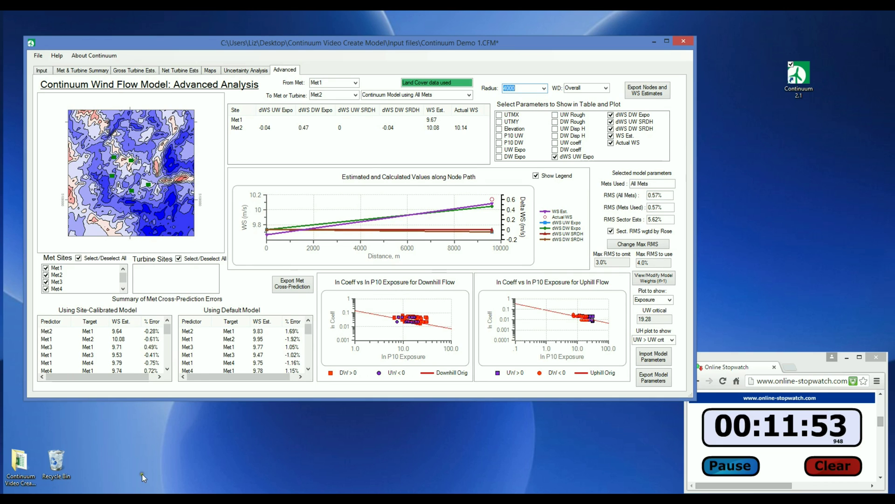
pyautogui.hotkey('alt', 'Tab')
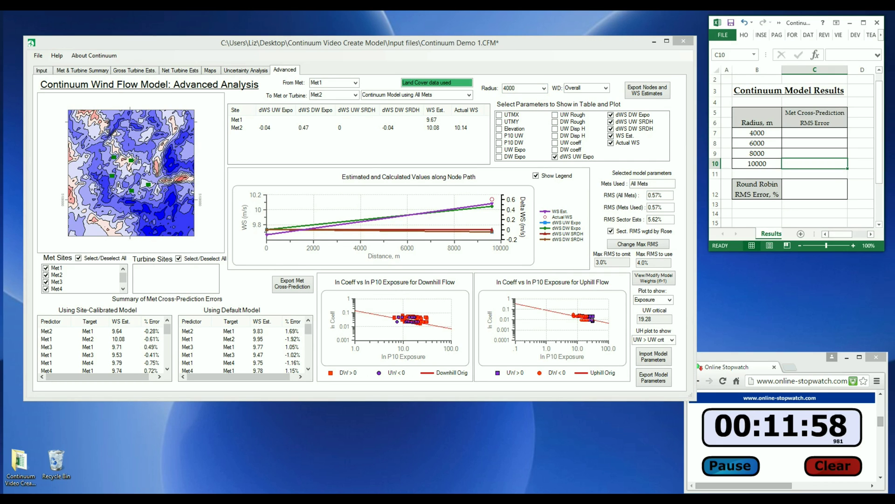
pyautogui.click(801, 133)
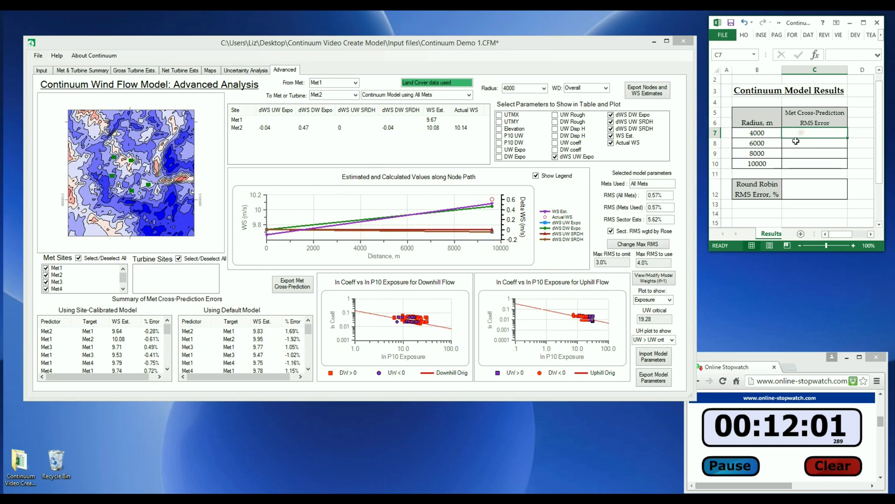
pyautogui.write('0.57%')
pyautogui.press('Return')
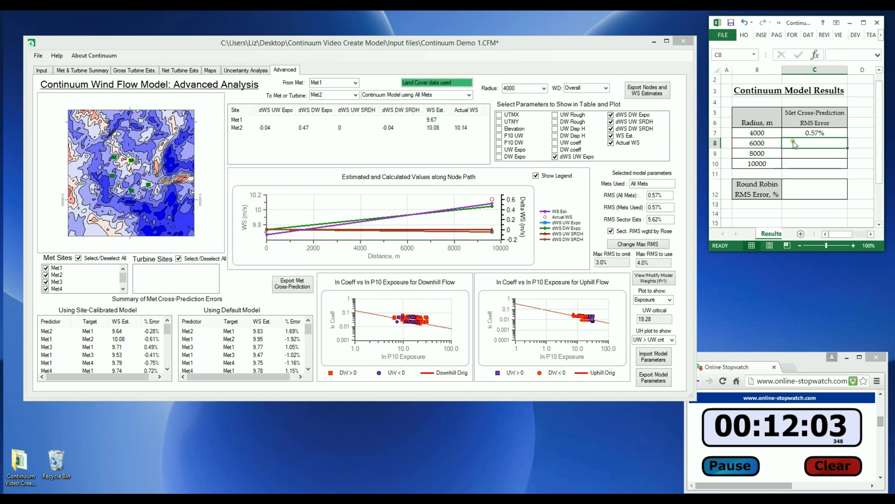
# Set the analysis radius to 6000 in Continuum and record 0.43% as its RMS error in the Excel results table.
pyautogui.click(544, 87)
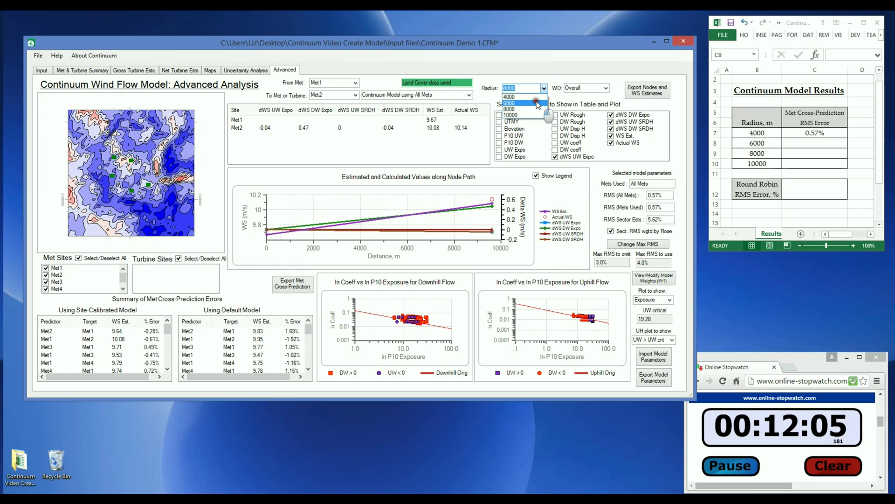
pyautogui.click(537, 96)
pyautogui.press('Down')
pyautogui.click(798, 144)
pyautogui.write('0.')
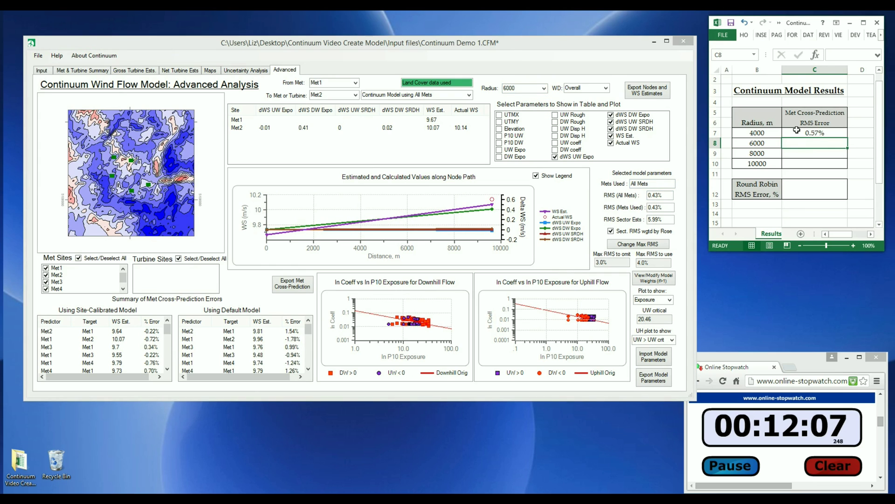
pyautogui.write('43')
pyautogui.press('Return')
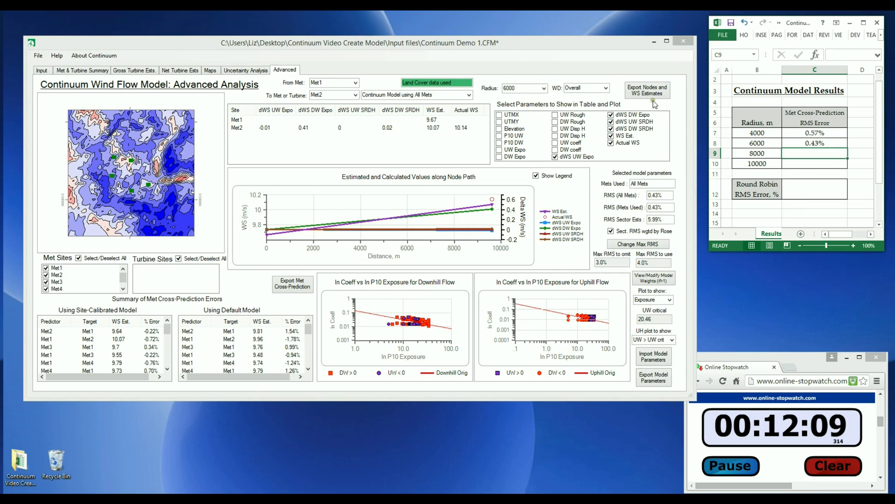
# Set the analysis radius to 8000 in Continuum and record 0.35% as its RMS error in the Excel results table.
pyautogui.click(543, 89)
pyautogui.click(513, 109)
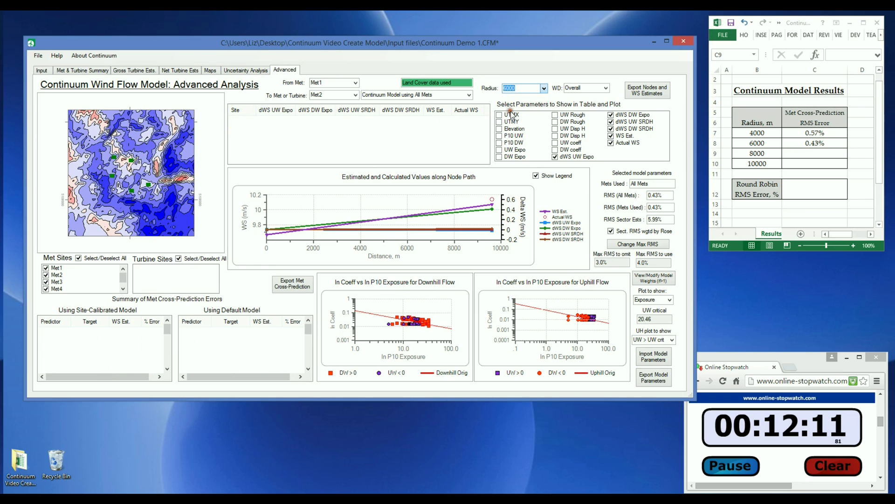
pyautogui.click(807, 151)
pyautogui.write('0.')
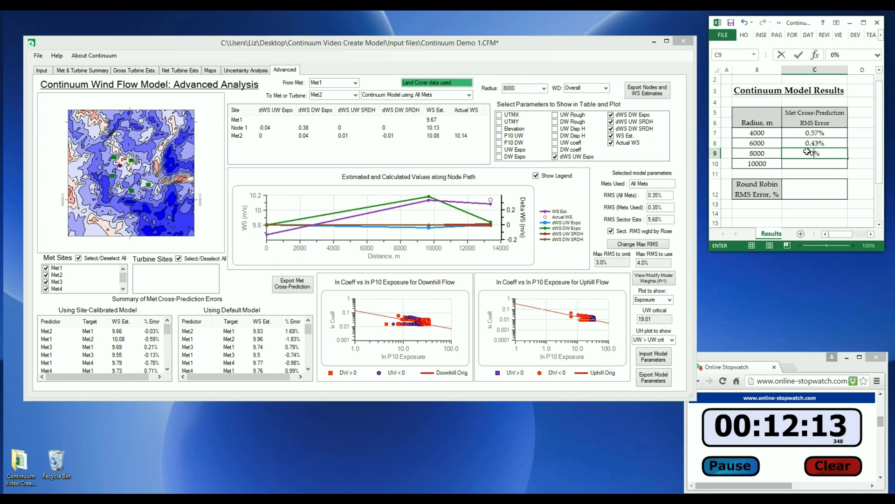
pyautogui.write('35')
pyautogui.press('Return')
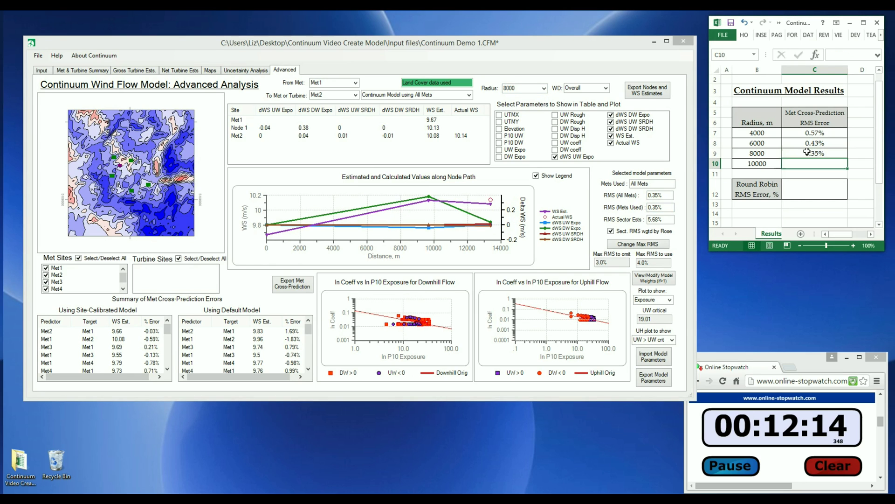
# Set the analysis radius to 10000 in Continuum and record 0.35% as its RMS error in the Excel results table.
pyautogui.click(543, 89)
pyautogui.click(529, 115)
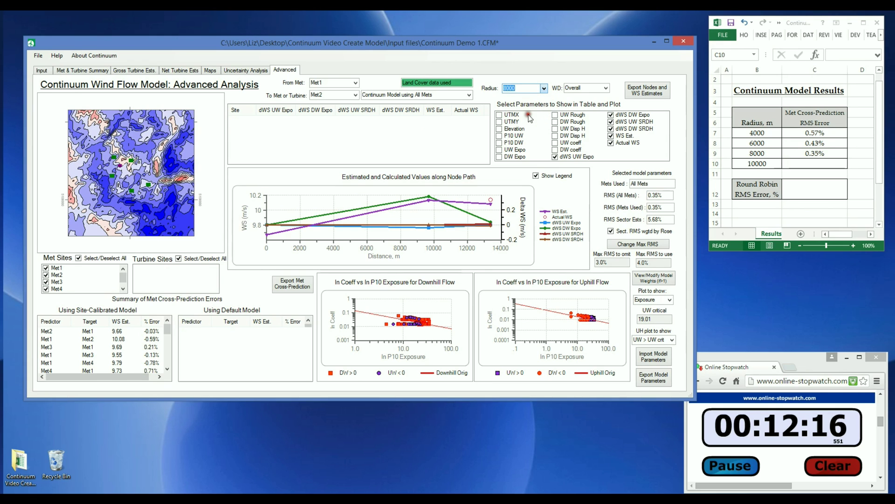
pyautogui.click(814, 164)
pyautogui.write('0.35')
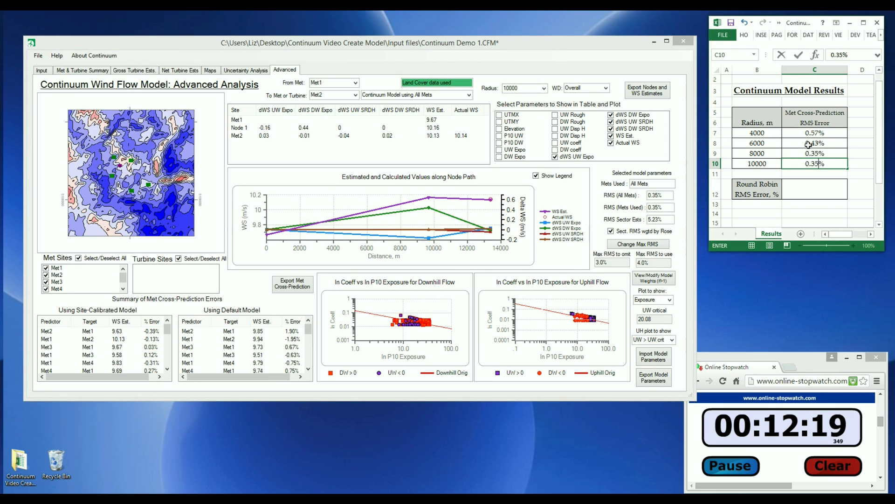
pyautogui.press('Return')
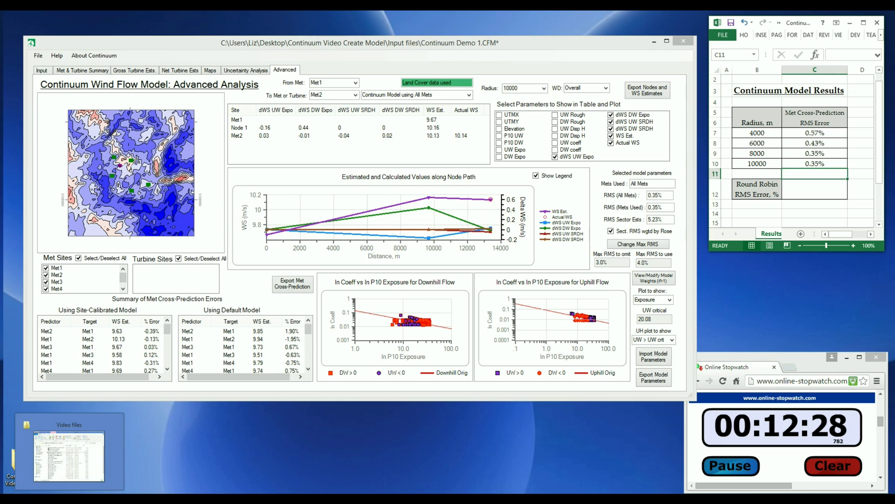
# Examine the mets used, omitted met, error and RMSE of each 4-met model in Continuum's Round Robin uncertainty results.
pyautogui.hotkey('alt', 'Tab')
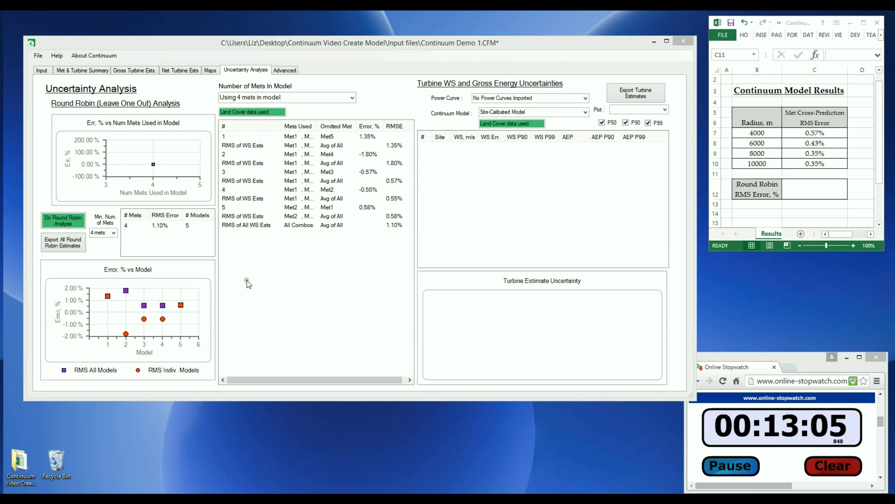
pyautogui.click(270, 136)
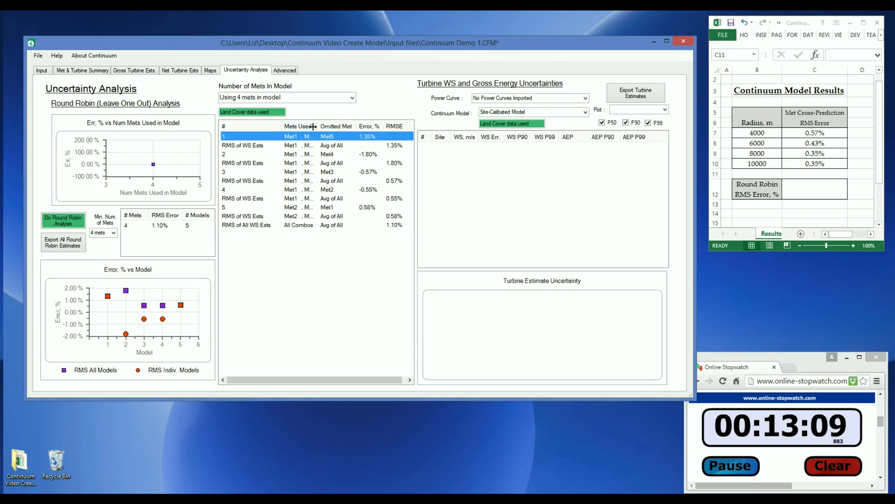
pyautogui.moveTo(313, 126); pyautogui.dragTo(371, 125)
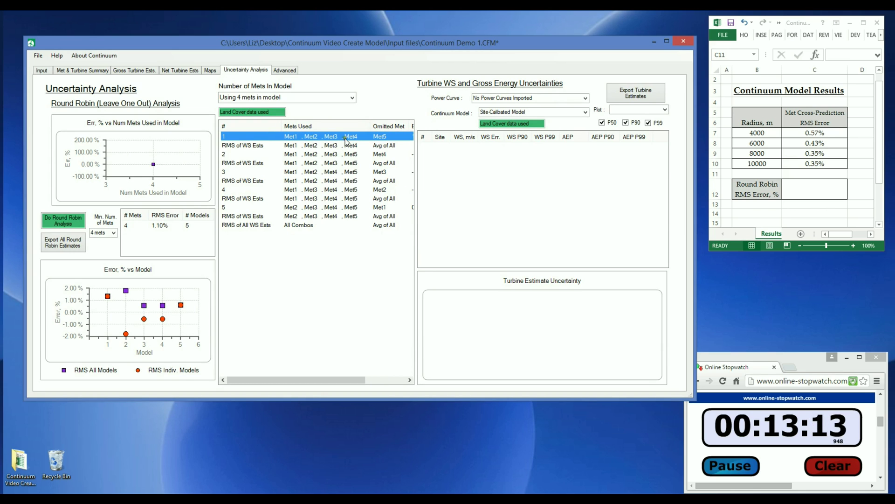
pyautogui.moveTo(301, 380); pyautogui.dragTo(332, 379)
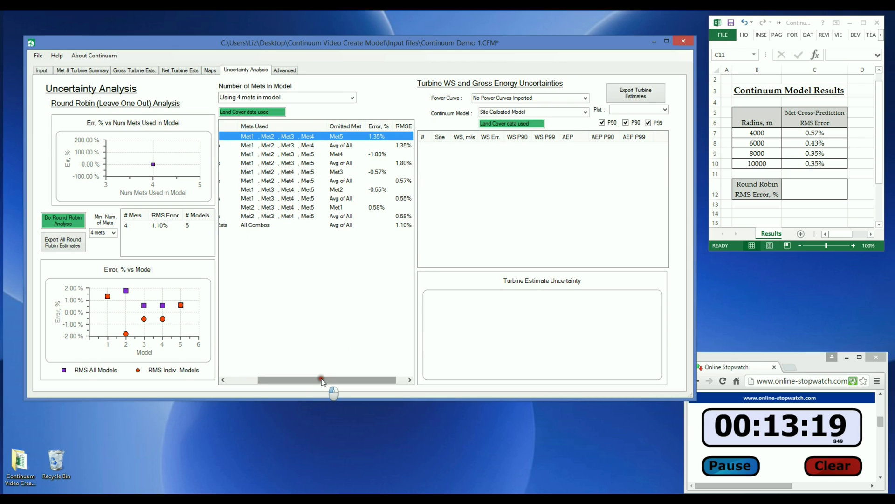
pyautogui.moveTo(321, 380); pyautogui.dragTo(332, 391)
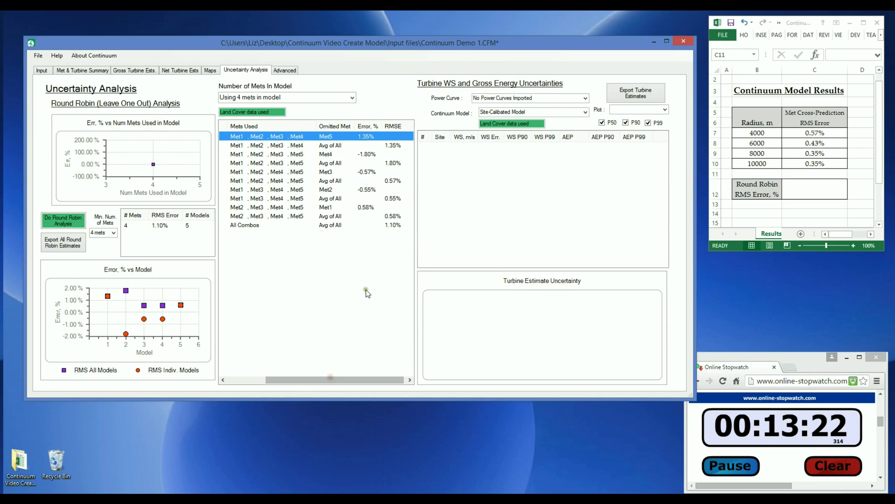
pyautogui.click(385, 225)
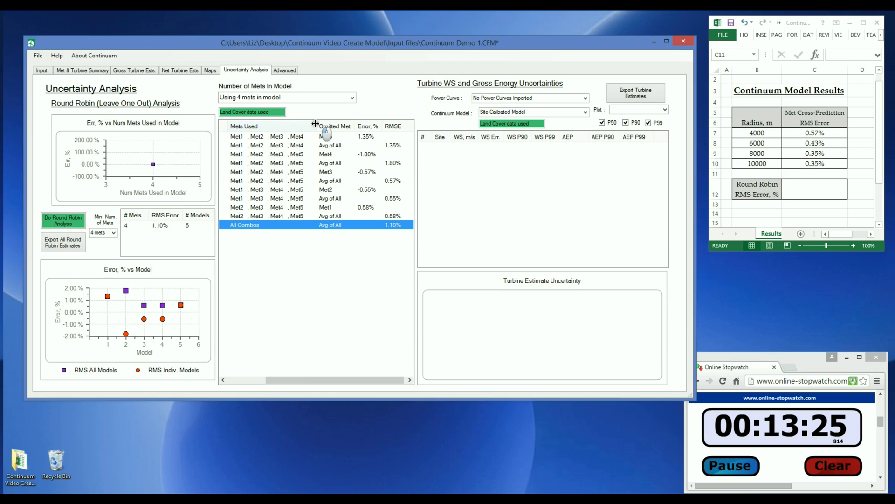
pyautogui.moveTo(317, 126)
pyautogui.mouseDown()
pyautogui.moveTo(303, 125)
pyautogui.moveTo(321, 125)
pyautogui.mouseUp()
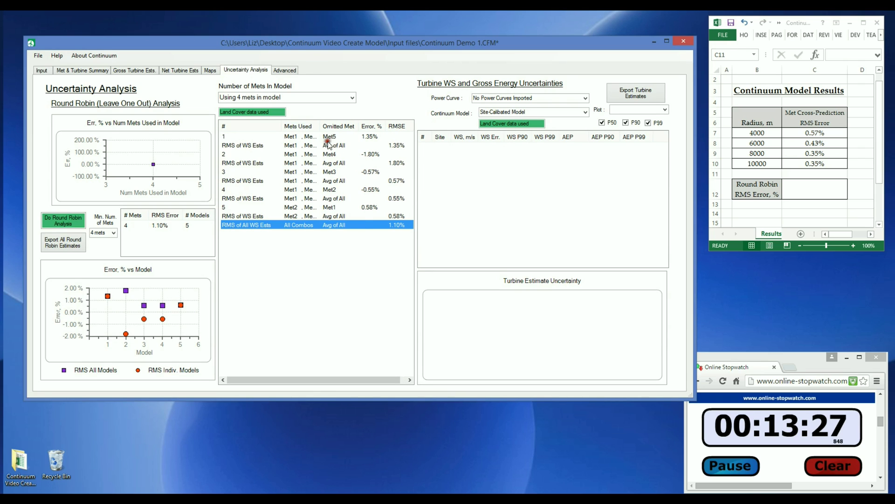
pyautogui.click(392, 198)
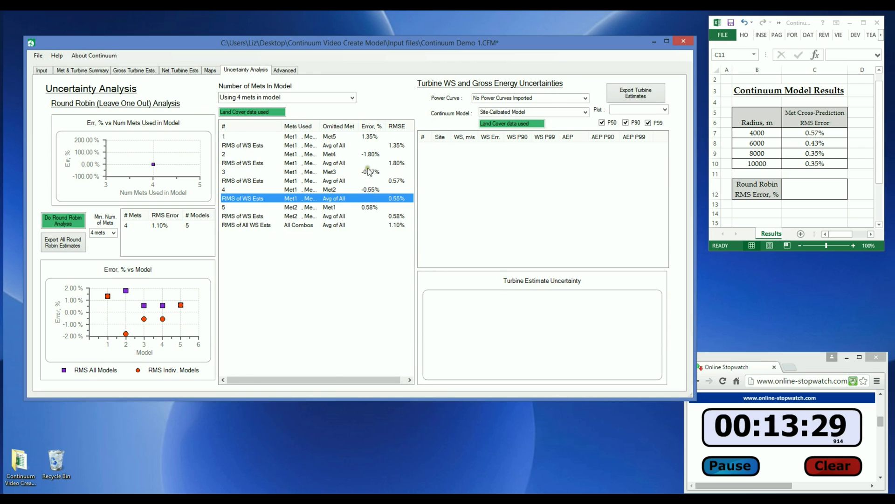
pyautogui.click(391, 164)
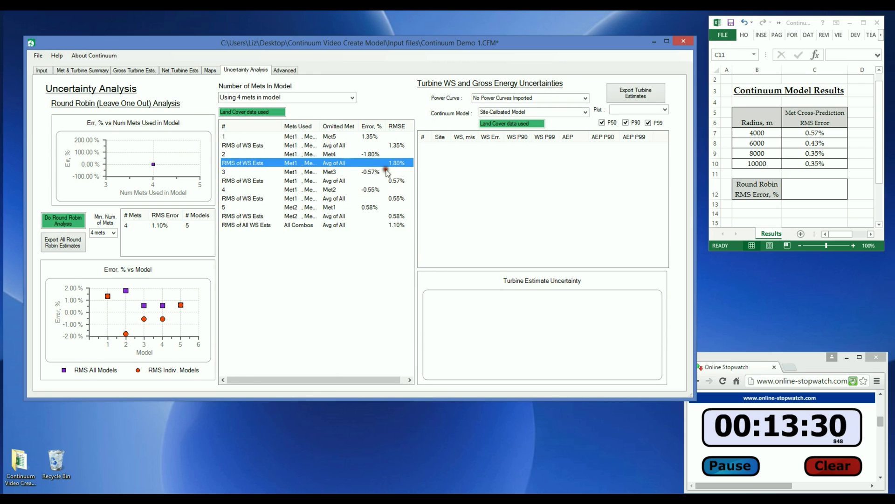
pyautogui.click(387, 226)
# Record 1.10% as the Round Robin RMS Error in the Excel results sheet.
pyautogui.click(800, 208)
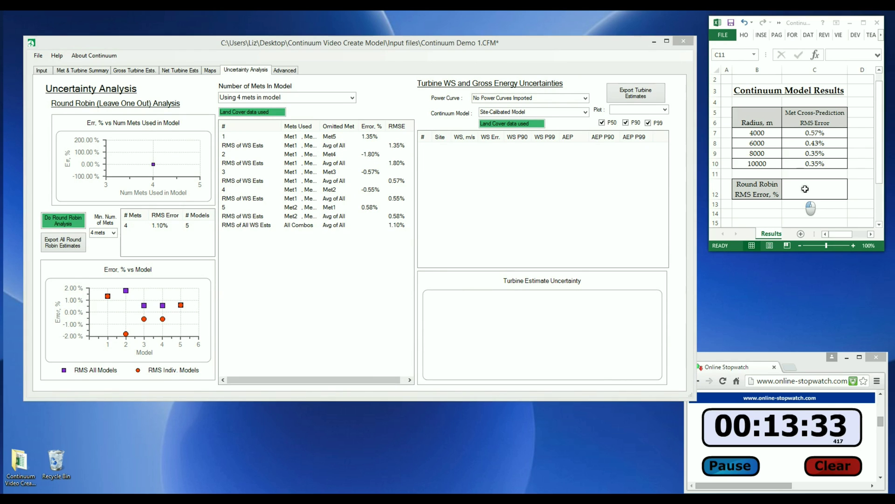
pyautogui.click(805, 188)
pyautogui.write('1.10%')
pyautogui.press('Return')
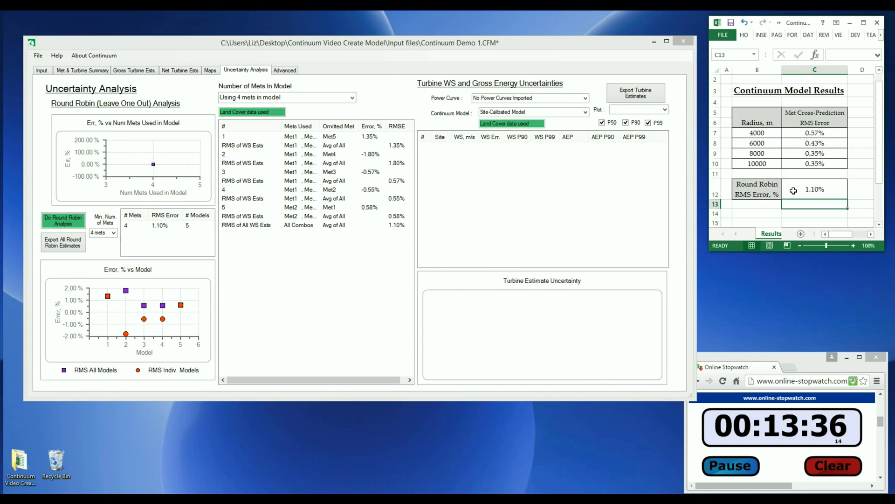
pyautogui.click(762, 214)
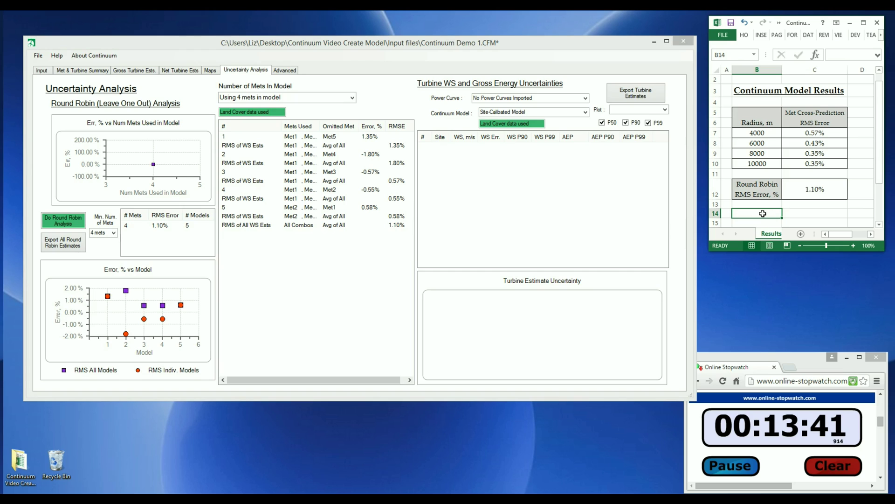